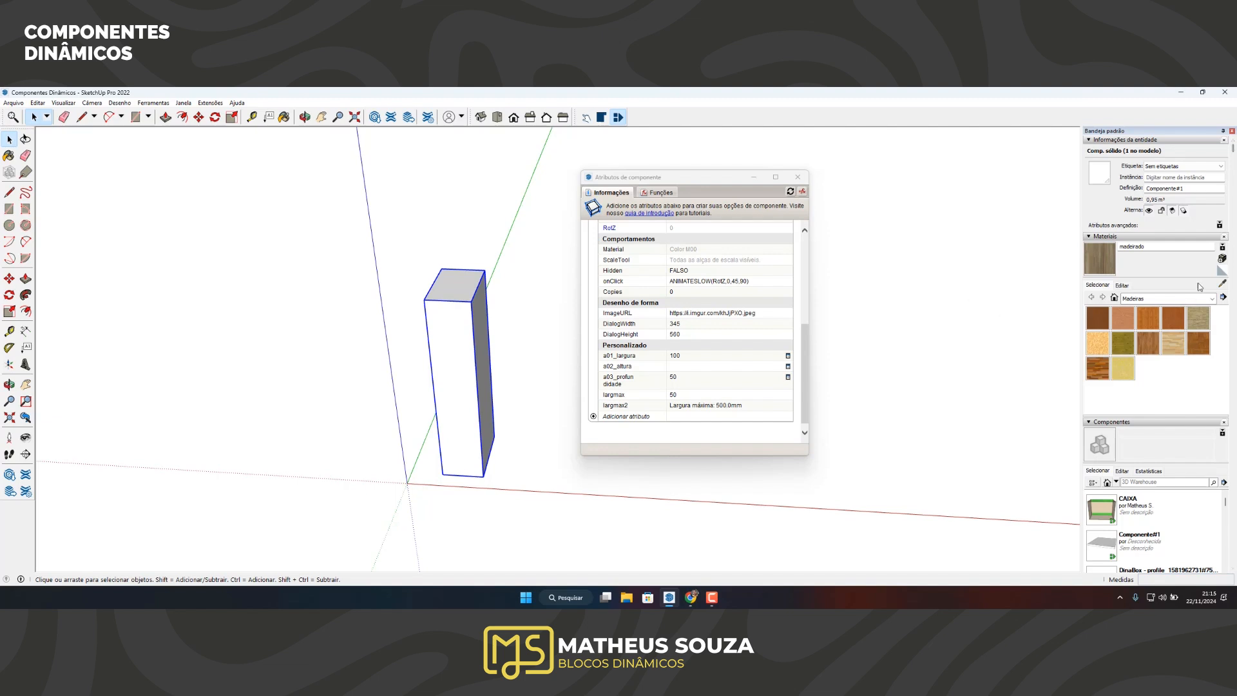
Add a custom attribute named teste to the selected component
left_click(636, 421)
left_click(637, 419)
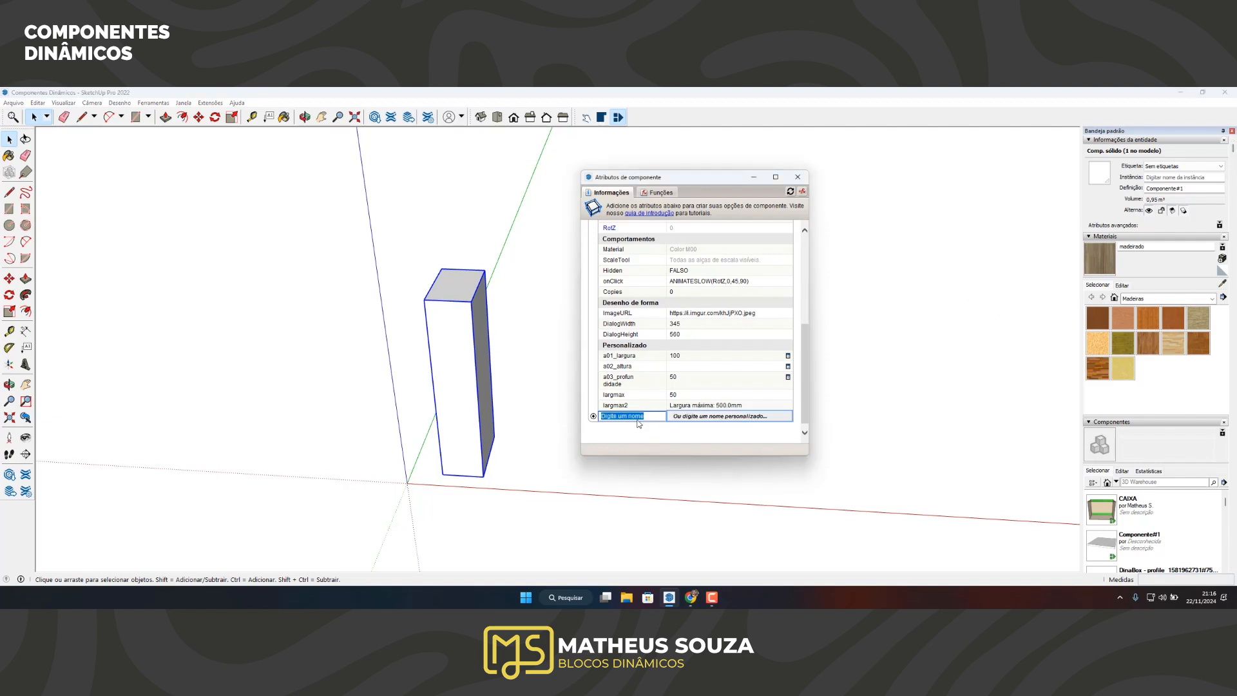
type("teste")
key("Return")
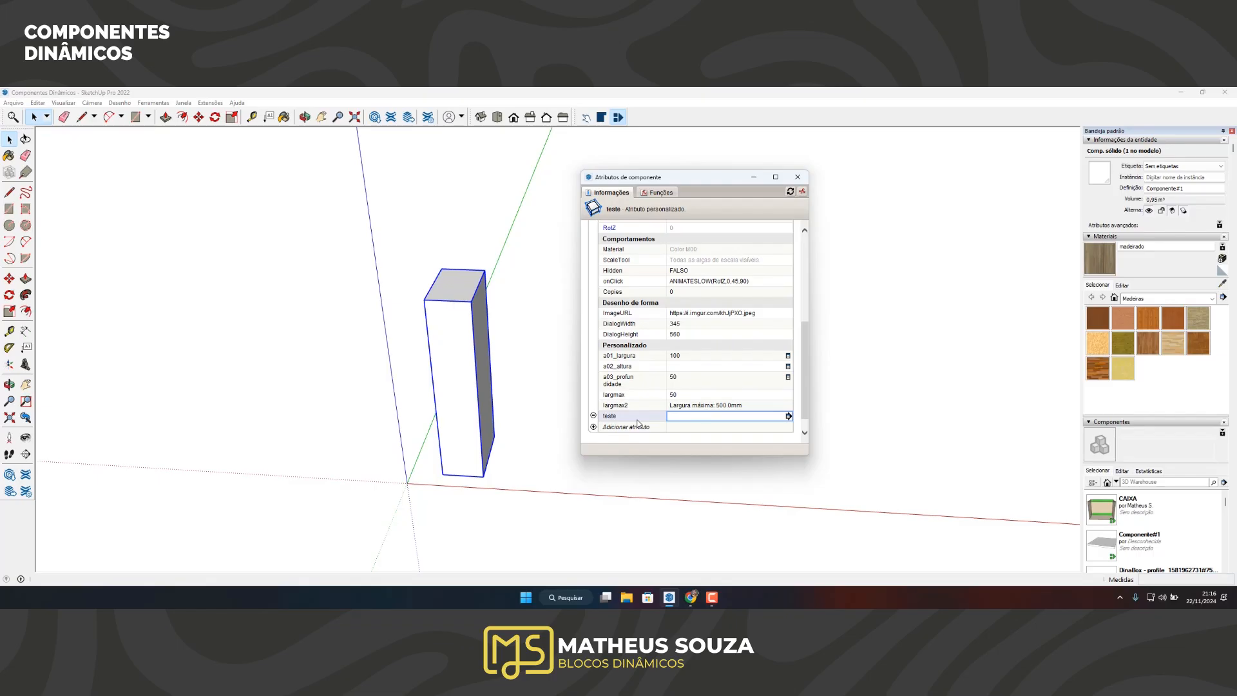
Start a formula in the teste attribute and insert the FLOOR function into it
left_click(683, 415)
type("=")
left_click(661, 192)
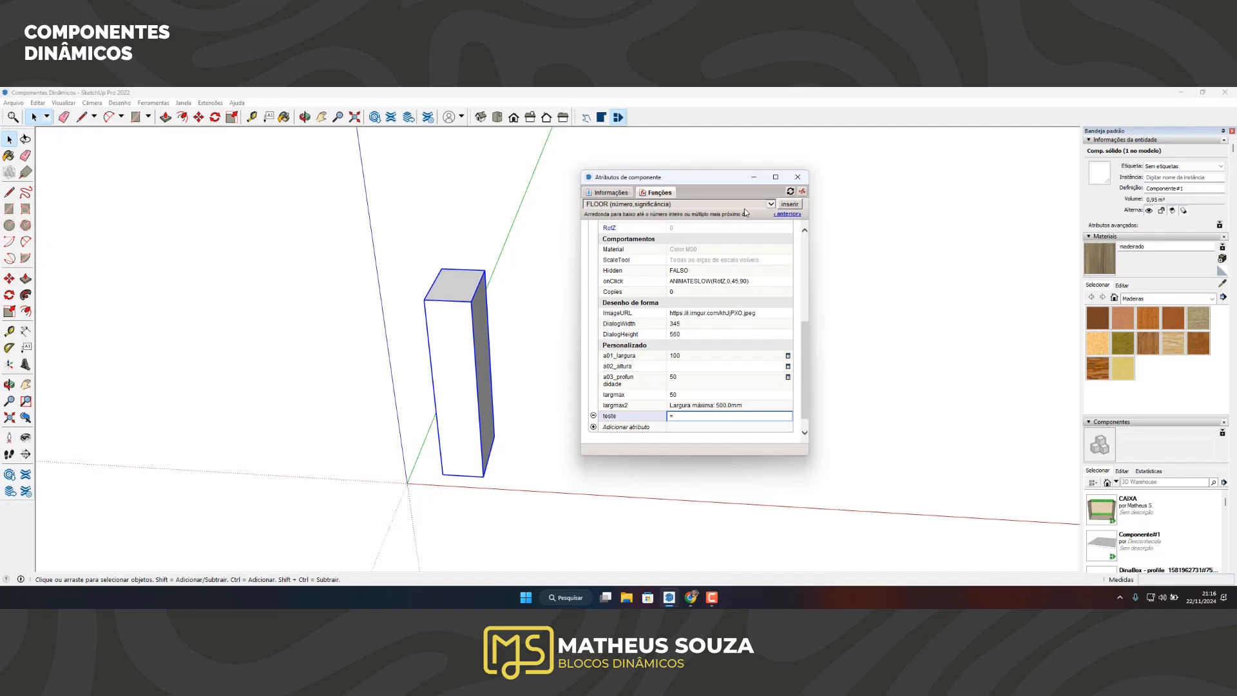
left_click(790, 204)
type("=")
Replace the FLOOR placeholders in the teste formula with the number 23.654 and significance 1
left_click_drag(672, 416, 694, 417)
left_click(695, 416)
left_click_drag(717, 418, 748, 418)
left_click(752, 418)
type("1")
left_click_drag(716, 416, 699, 416)
key("BackSpace")
key("Delete")
key("Delete")
type("(23.654,1")
key("Return")
Set the significance of the teste FLOOR formula to 2, keeping 23.654 as the number
left_click(732, 416)
key("Return")
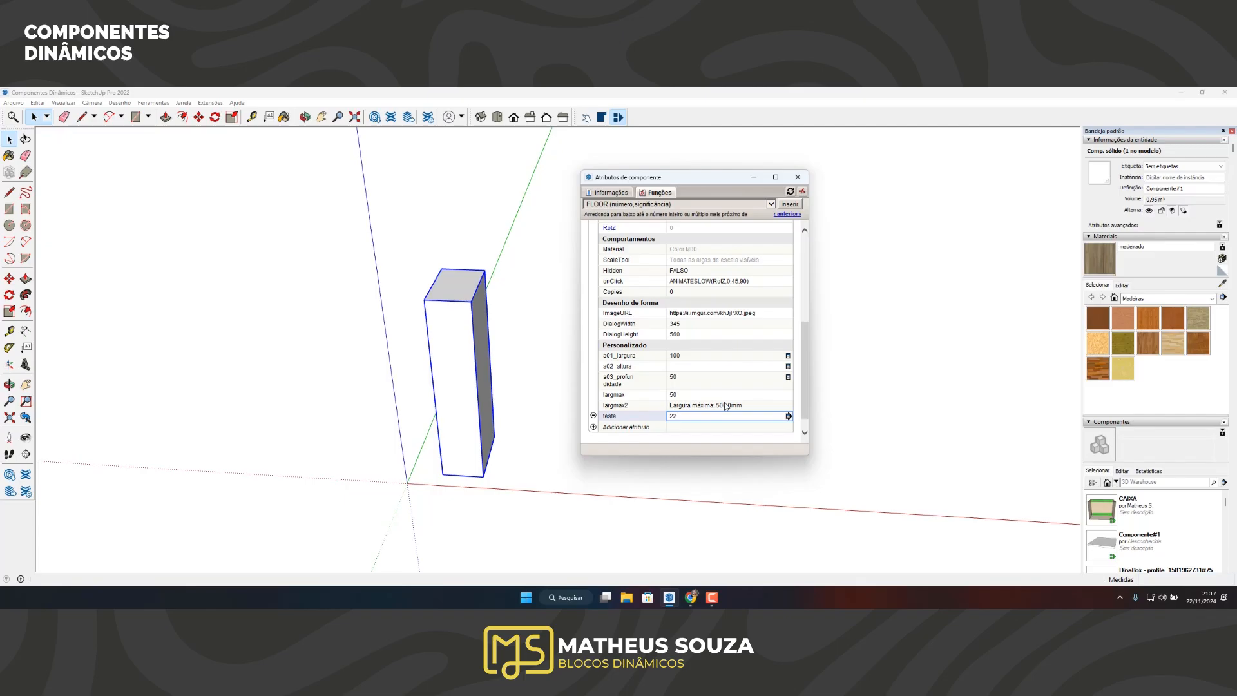
left_click(701, 416)
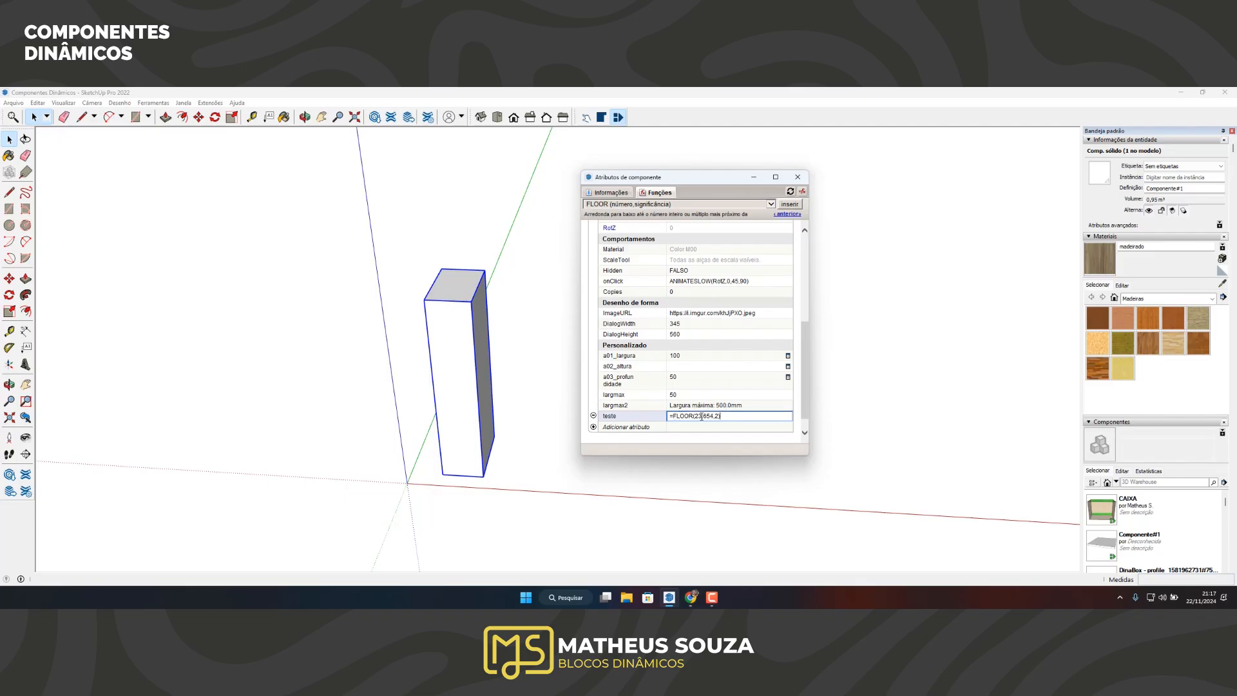
key("BackSpace")
type(".")
key("Return")
Try a significance of 3 in the teste FLOOR formula and return it to 1
left_click(722, 416)
key("BackSpace")
type("3")
key("Return")
left_click(698, 417)
type("1")
key("Return")
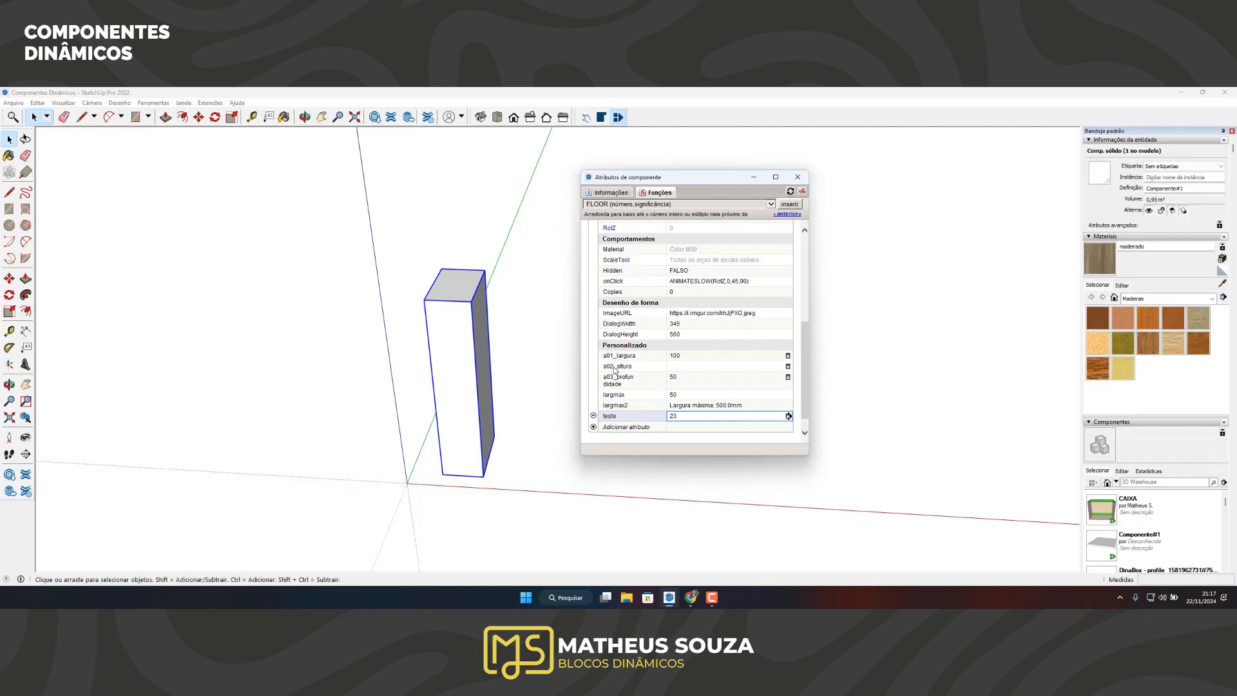
Replace the teste formula with the ROUND function, using 2.75 as the number and 1 decimal place
left_click(710, 416)
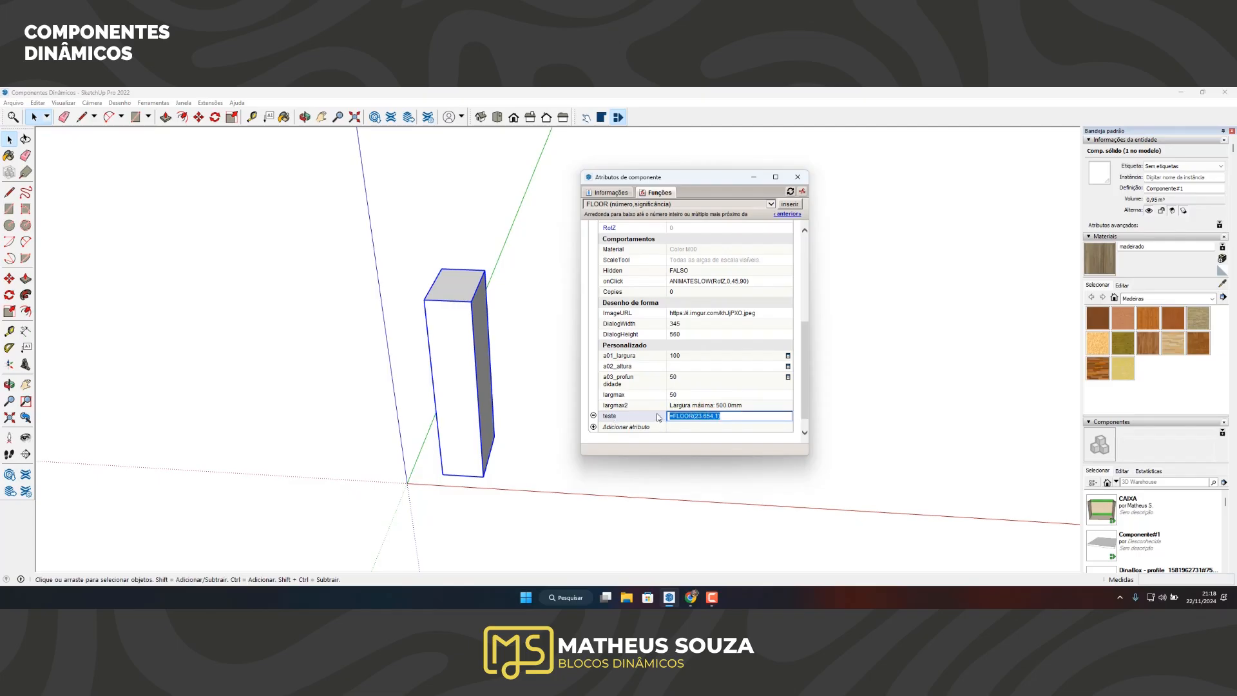
type("=")
left_click(675, 205)
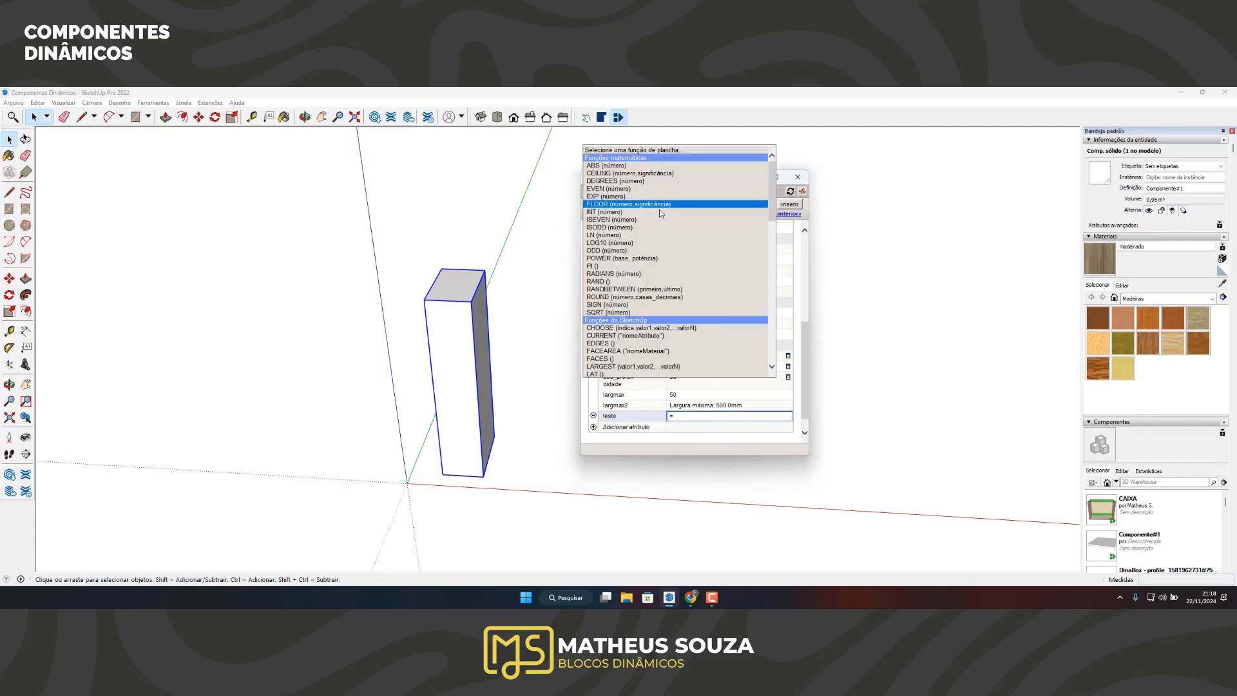
left_click(600, 298)
left_click(790, 204)
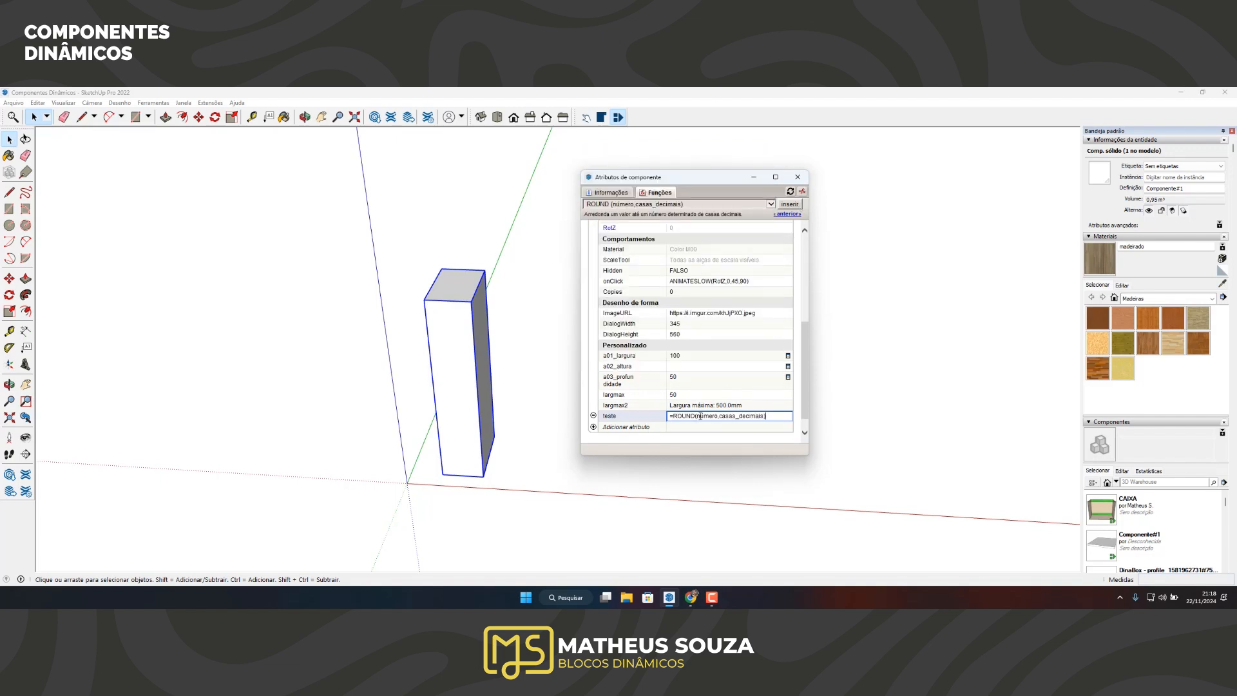
left_click_drag(696, 417, 764, 417)
left_click_drag(717, 416, 697, 416)
type("2.75,1")
key("Return")
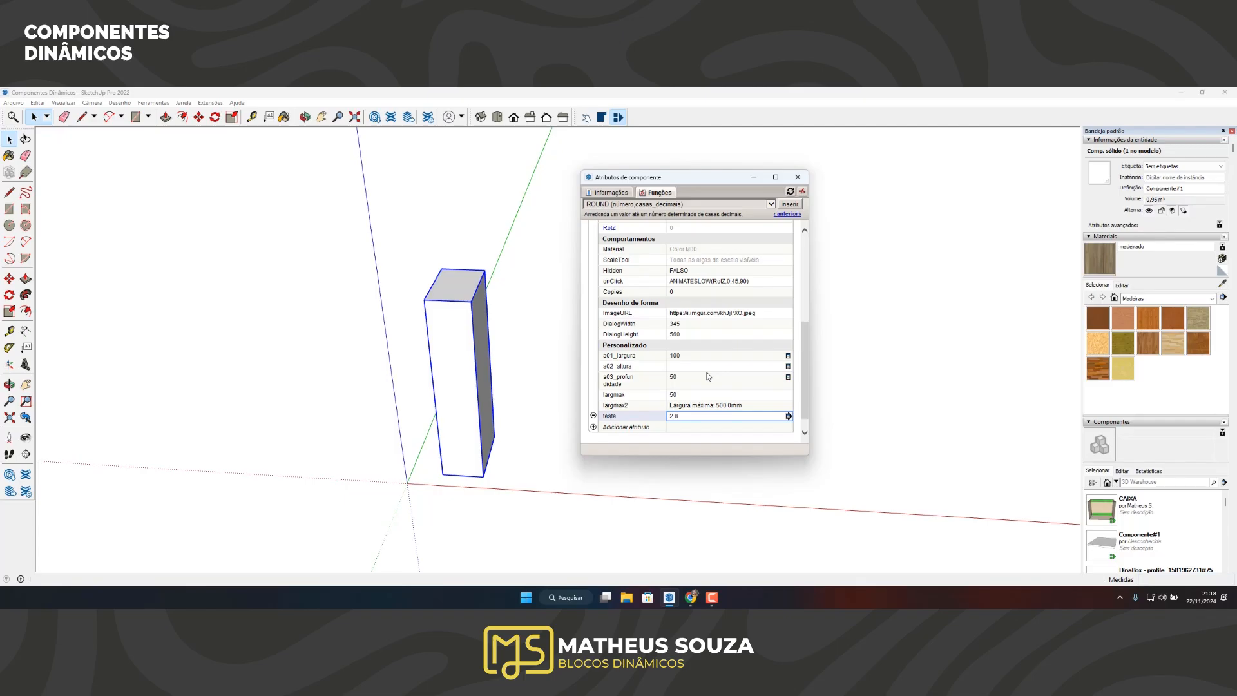
Test the teste attribute with ROUND(2.75,2) and with ROUND(2.7,1)
left_click(695, 417)
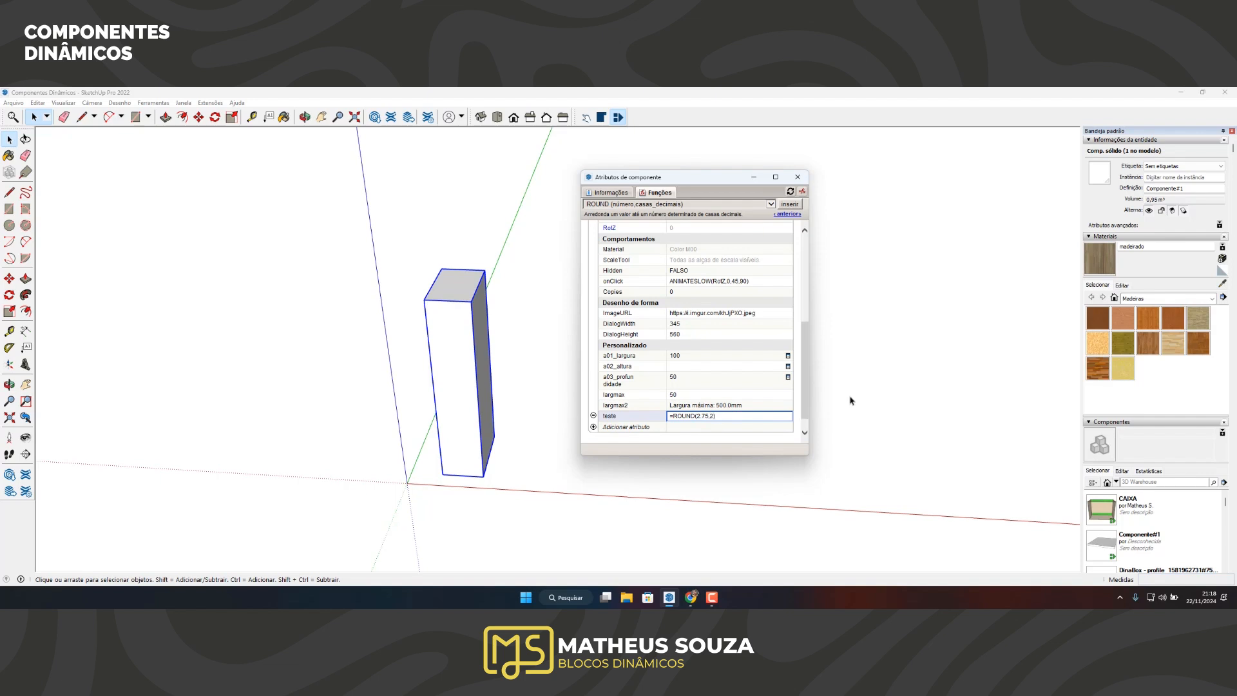
key("Return")
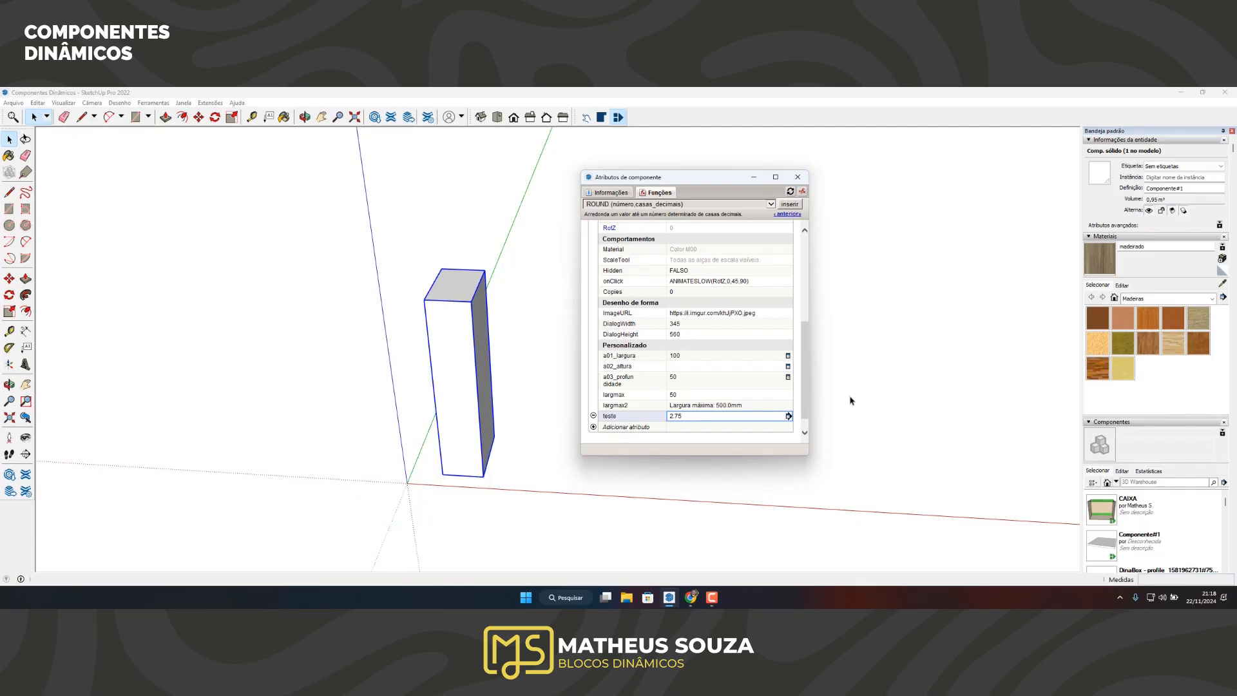
left_click(682, 417)
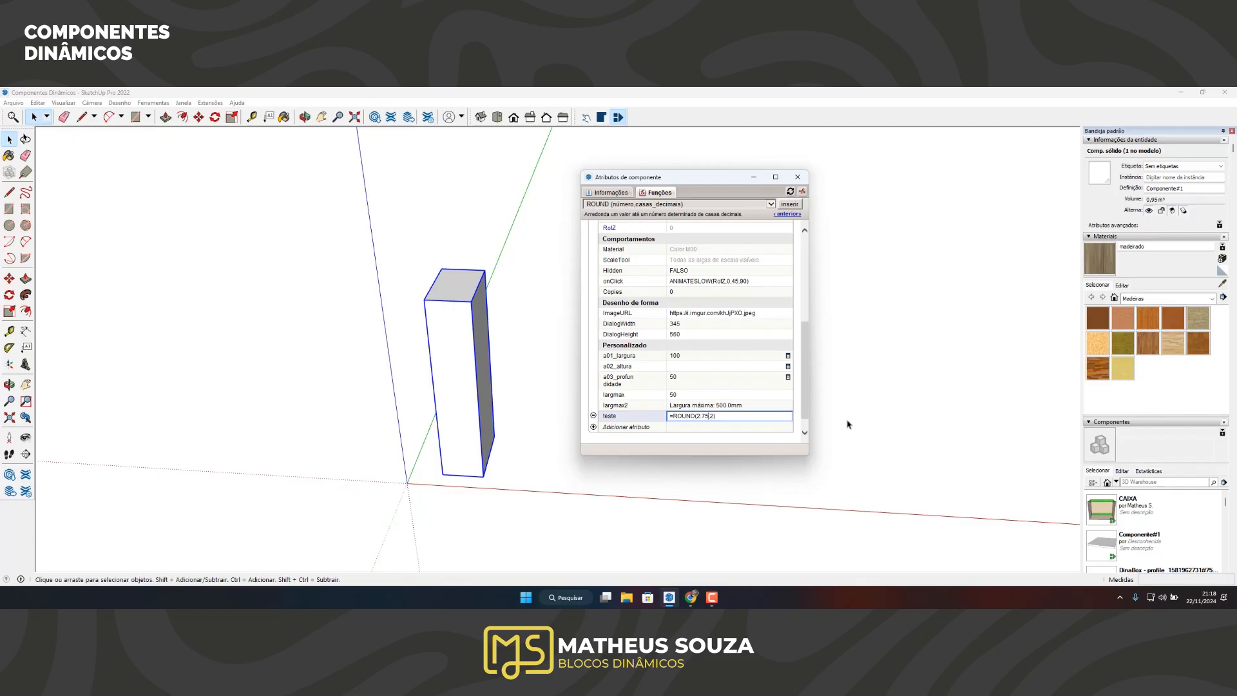
key("BackSpace")
key("Return")
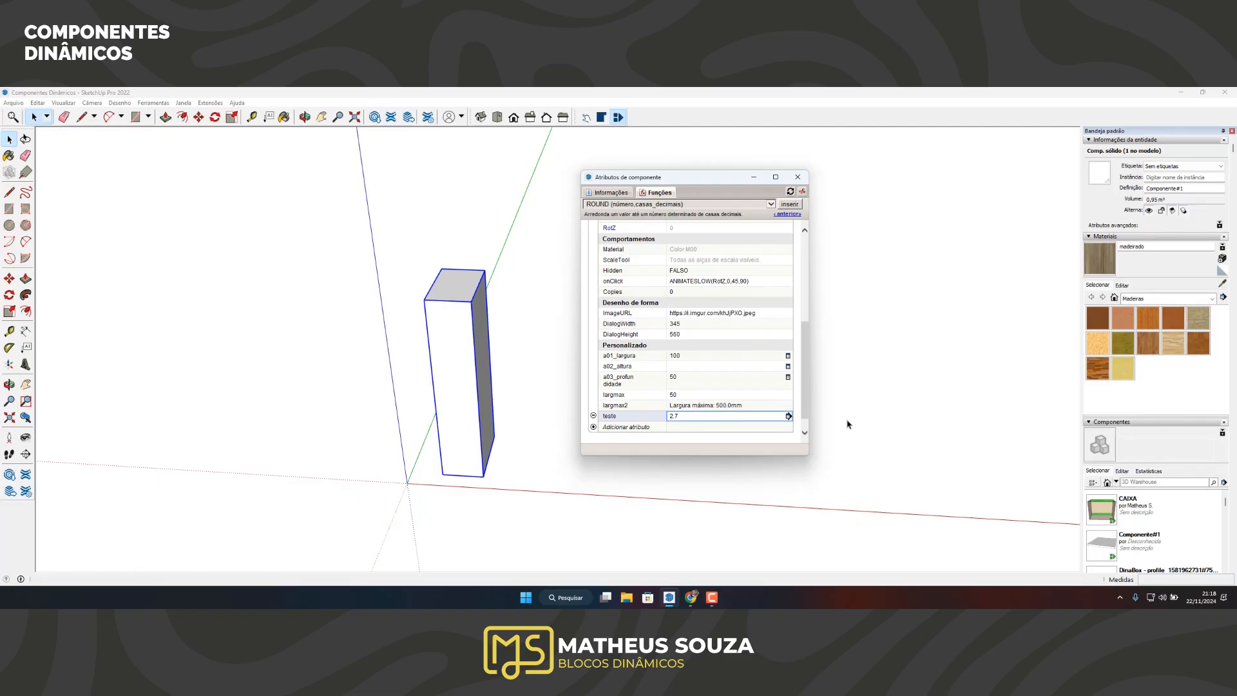
Extend the number in the teste ROUND formula to 2.7345, keeping 1 decimal place
left_click(696, 415)
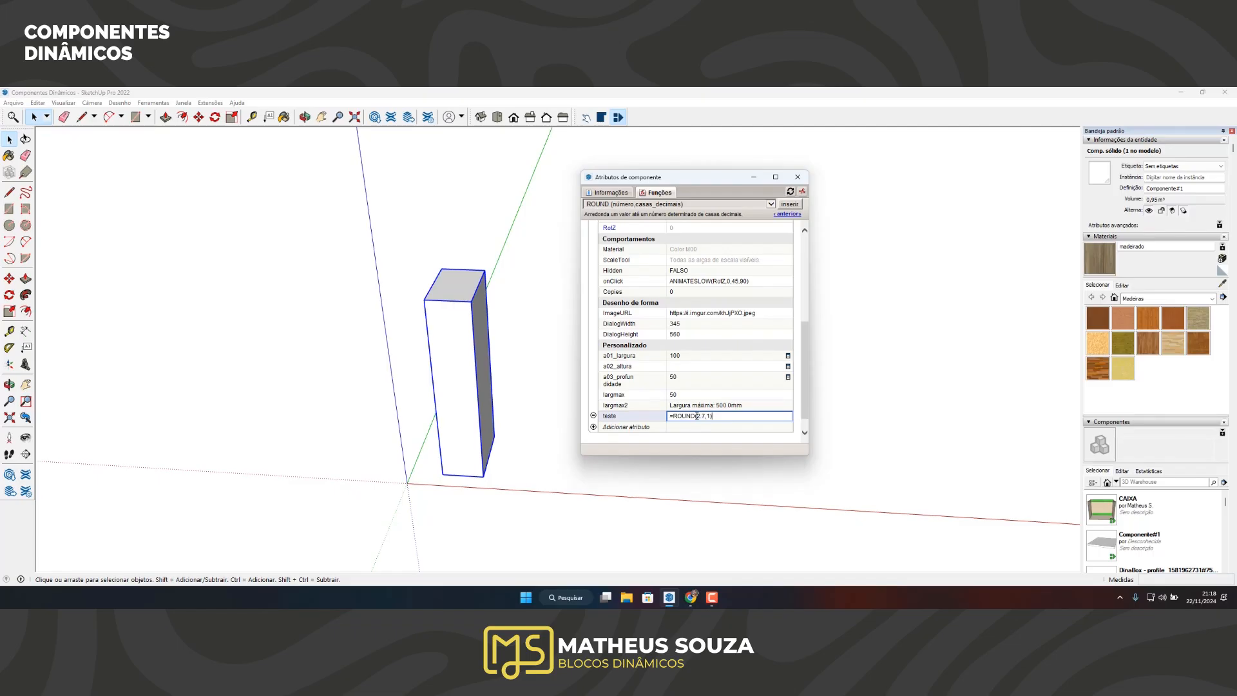
left_click(707, 415)
type("345")
key("Return")
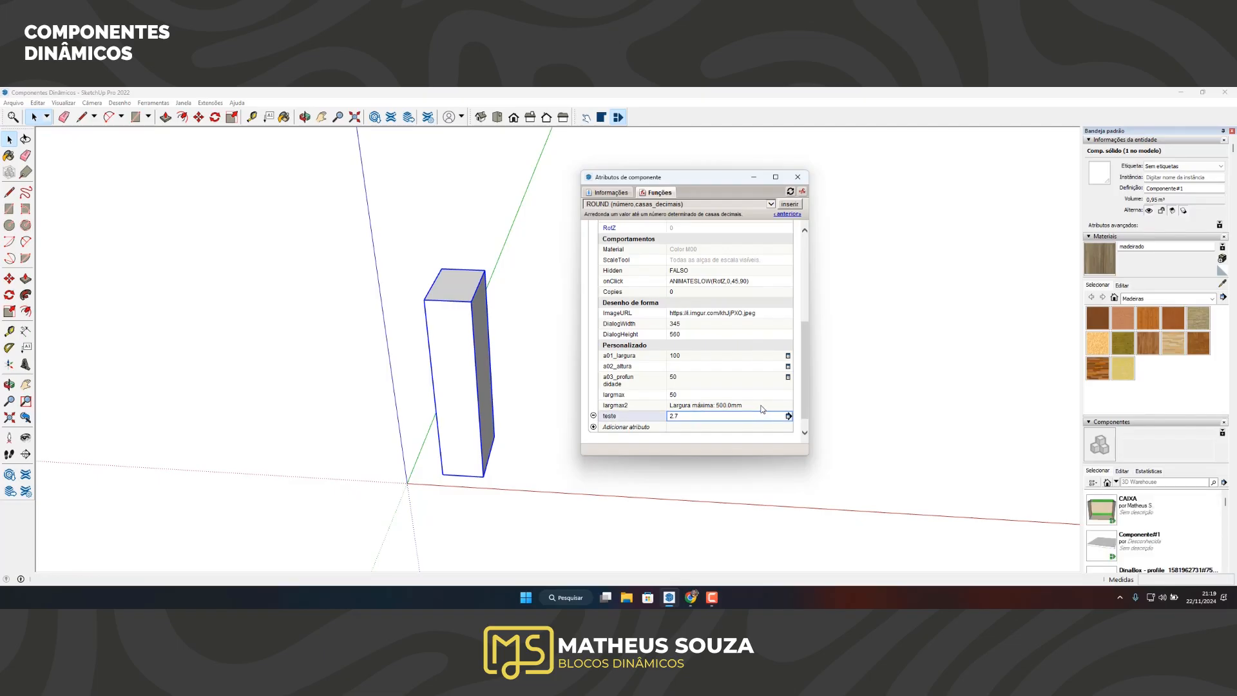
Change the number in the teste ROUND formula to 24.97
left_click(704, 416)
key("BackSpace")
key("BackSpace")
key("BackSpace")
key("BackSpace")
key("BackSpace")
type("4")
type(".")
type("97")
key("Return")
Re-evaluate the teste ROUND formula after entering 1 in its arguments and removing a digit
key("Return")
key("Home")
key("BackSpace")
key("BackSpace")
type("1")
key("Return")
key("Return")
key("Left")
key("Delete")
key("Return")
key("Return")
Replace the decimal part of the number in the teste ROUND formula with .97
left_click(759, 414)
key("Left")
key("Left")
key("Left")
key("BackSpace")
key("BackSpace")
type(".97")
key("Return")
Add the digits 242 to the number in the teste ROUND formula and set 2 decimal places
left_click(715, 419)
key("Return")
left_click(709, 417)
type("242,2")
key("Return")
Replace the last two digits of the number in the teste ROUND formula with 95
left_click(788, 413)
left_click(790, 411)
key("BackSpace")
key("BackSpace")
type("95")
key("Return")
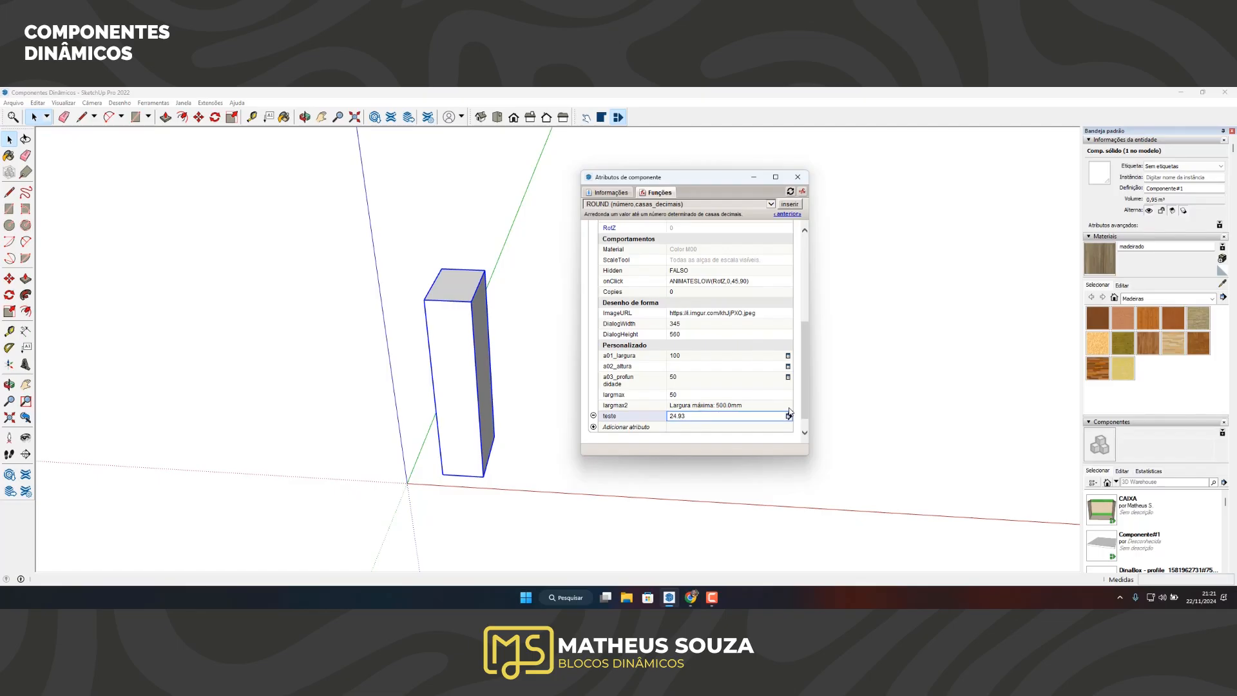